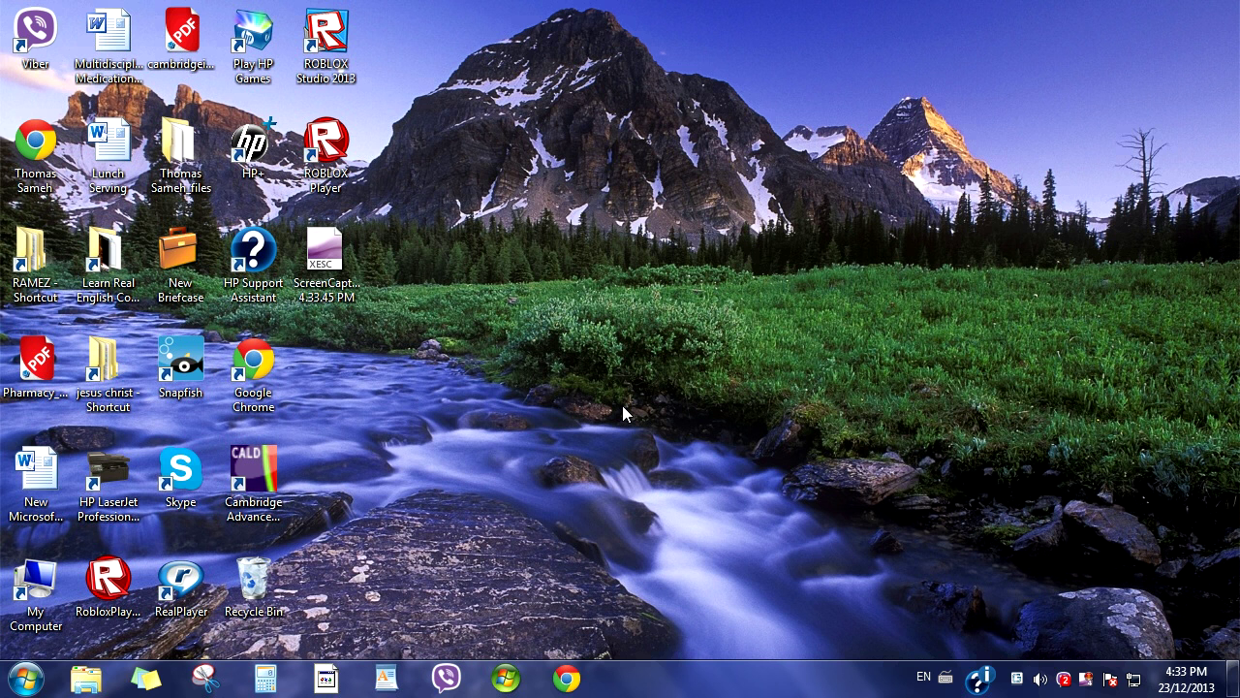
Step: Launch Google Chrome from the taskbar after dismissing the Start menu
left_click(27, 678)
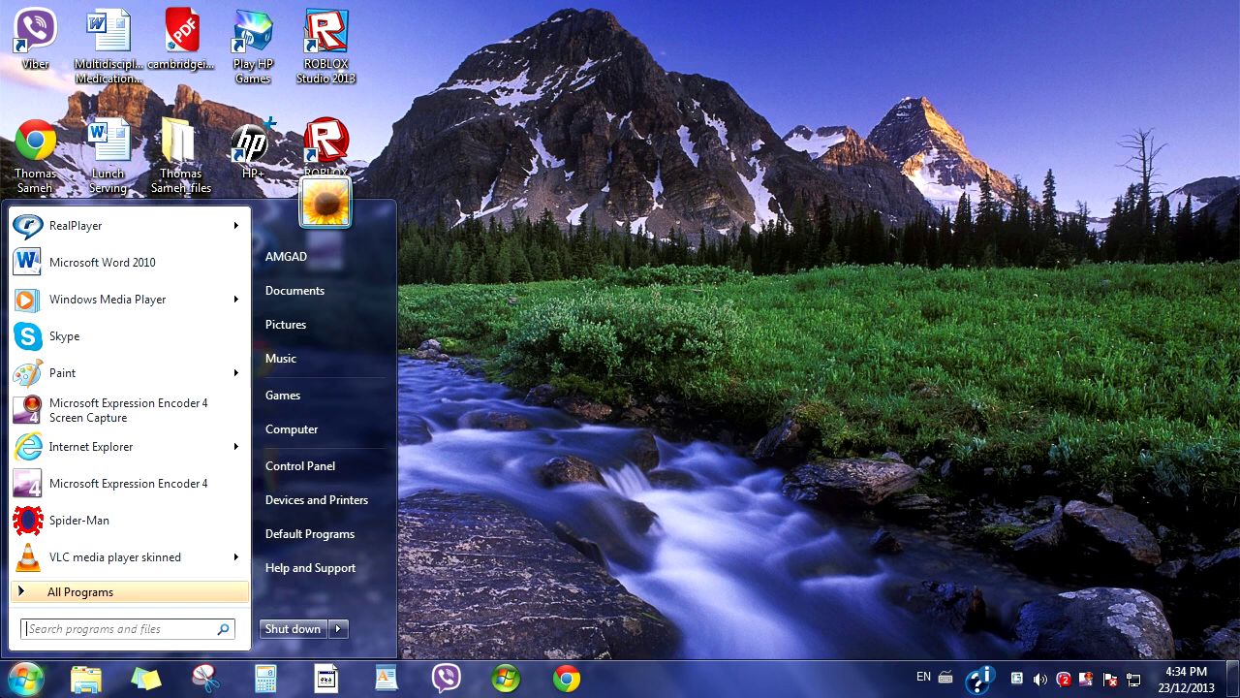
left_click(27, 678)
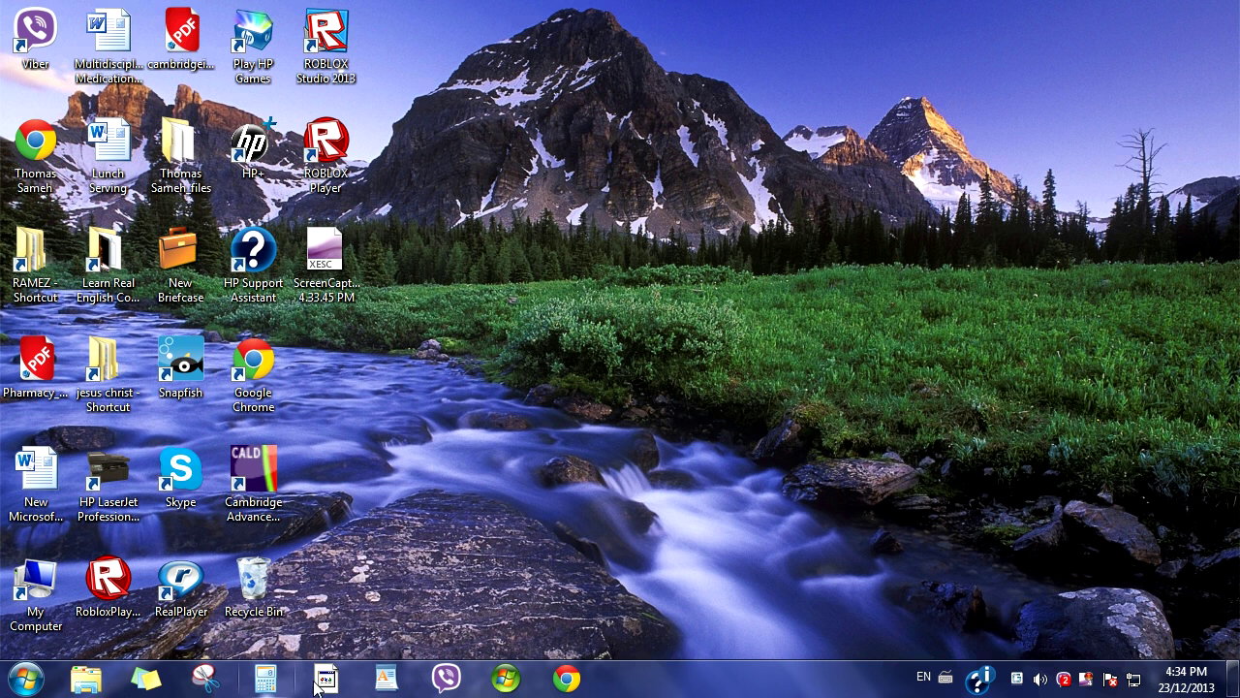
left_click(567, 678)
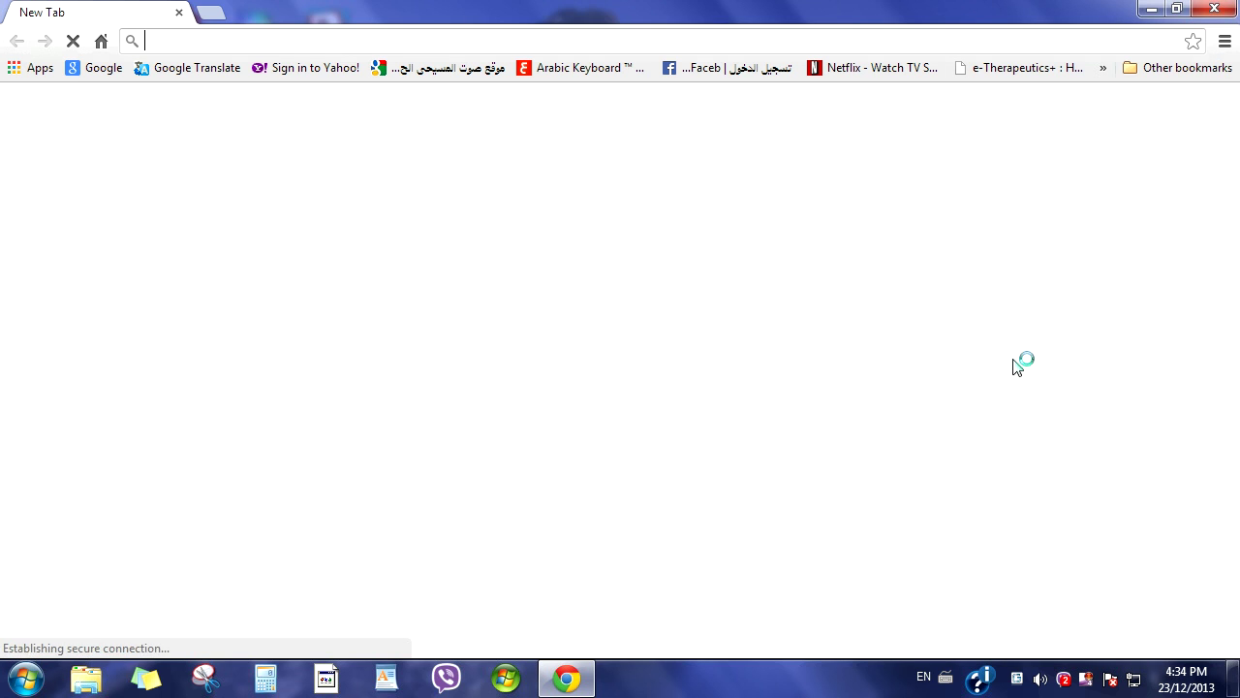
Step: Show the Encoder recording toolbar from the tray menu and focus the Google search box
right_click(1074, 682)
left_click(903, 624)
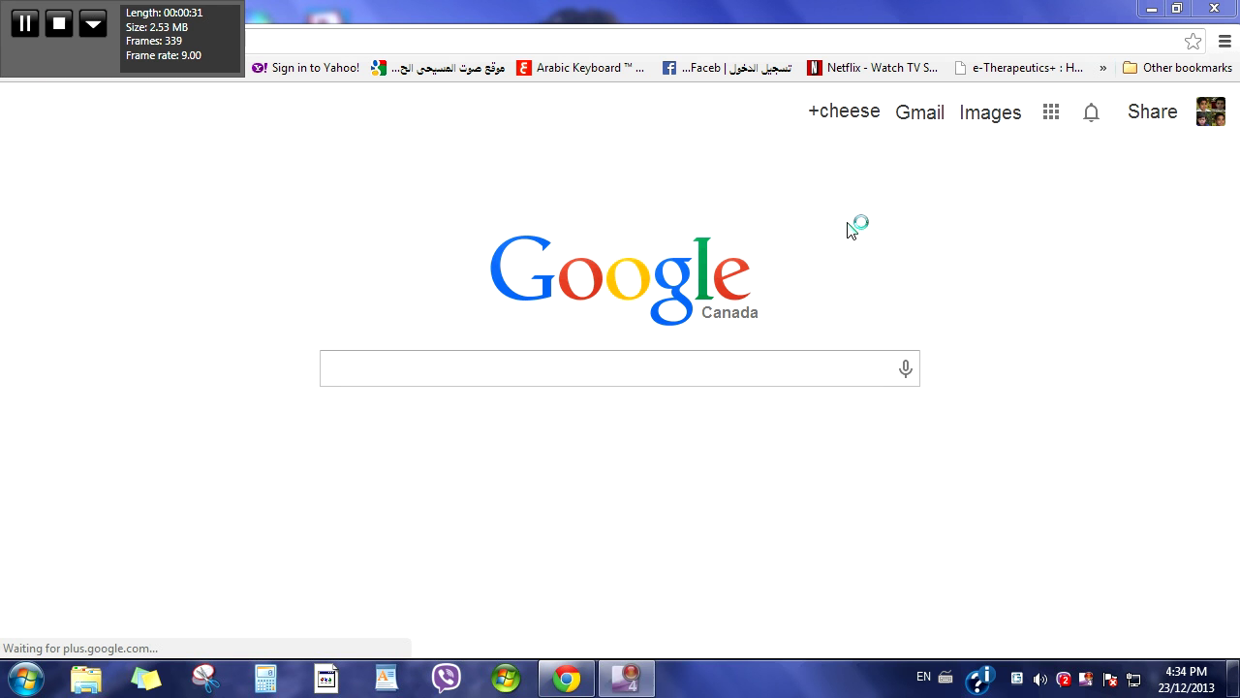
left_click(638, 383)
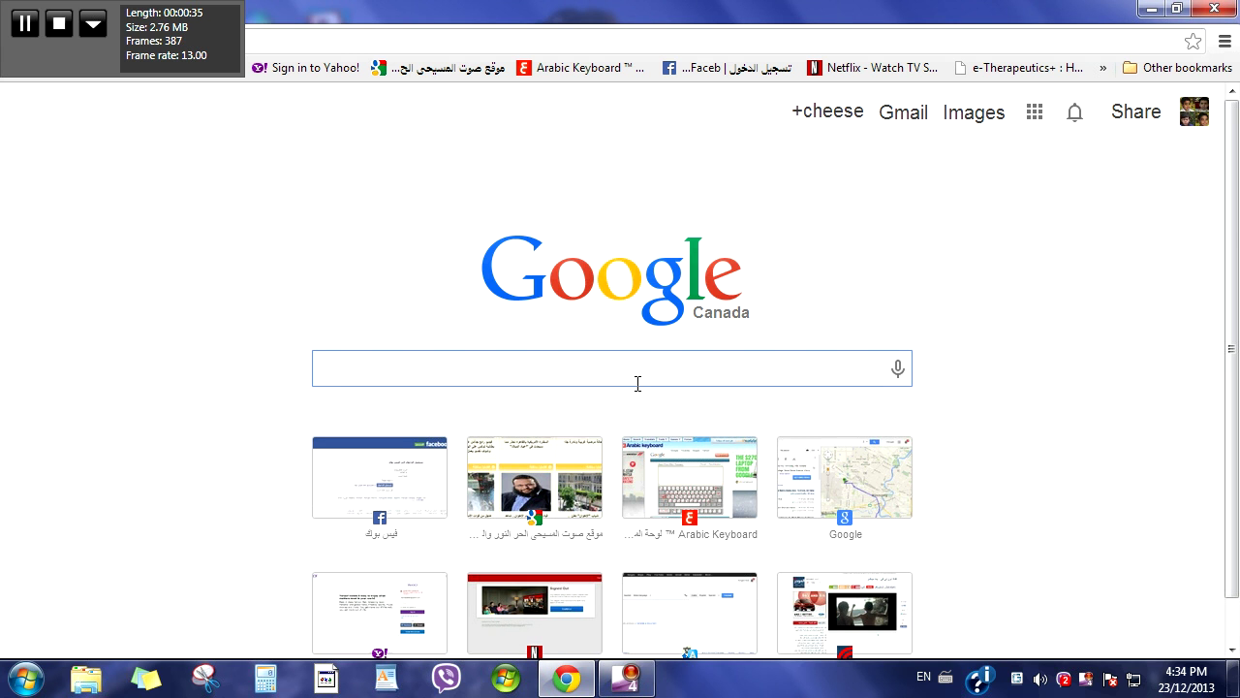
Step: Search for 'microsoft expression encoder 4' from the 'micr' suggestions and reach its Download Center page
type("mic")
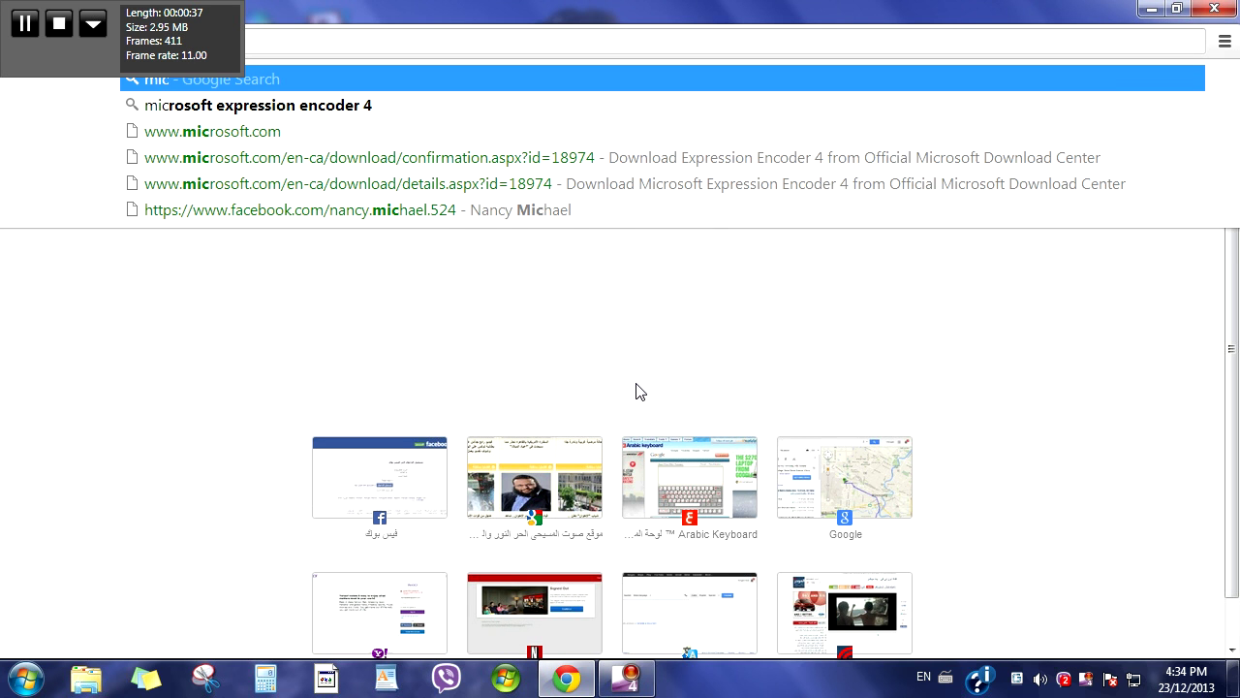
type("r")
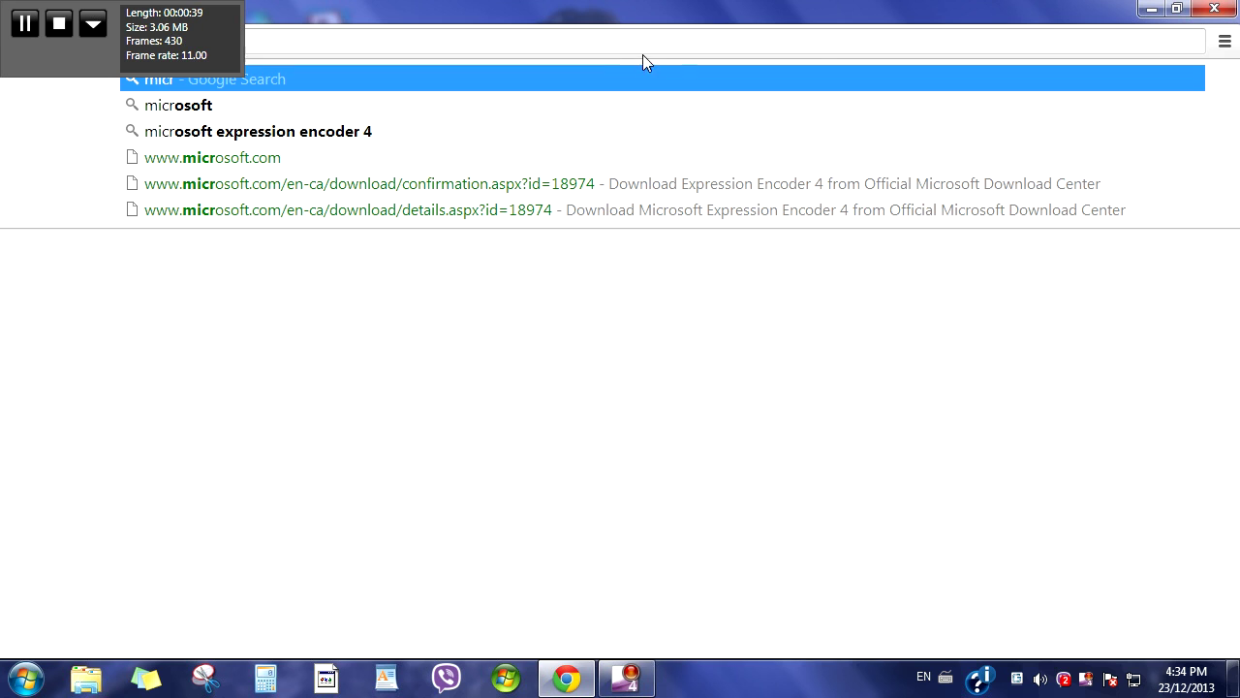
left_click(545, 133)
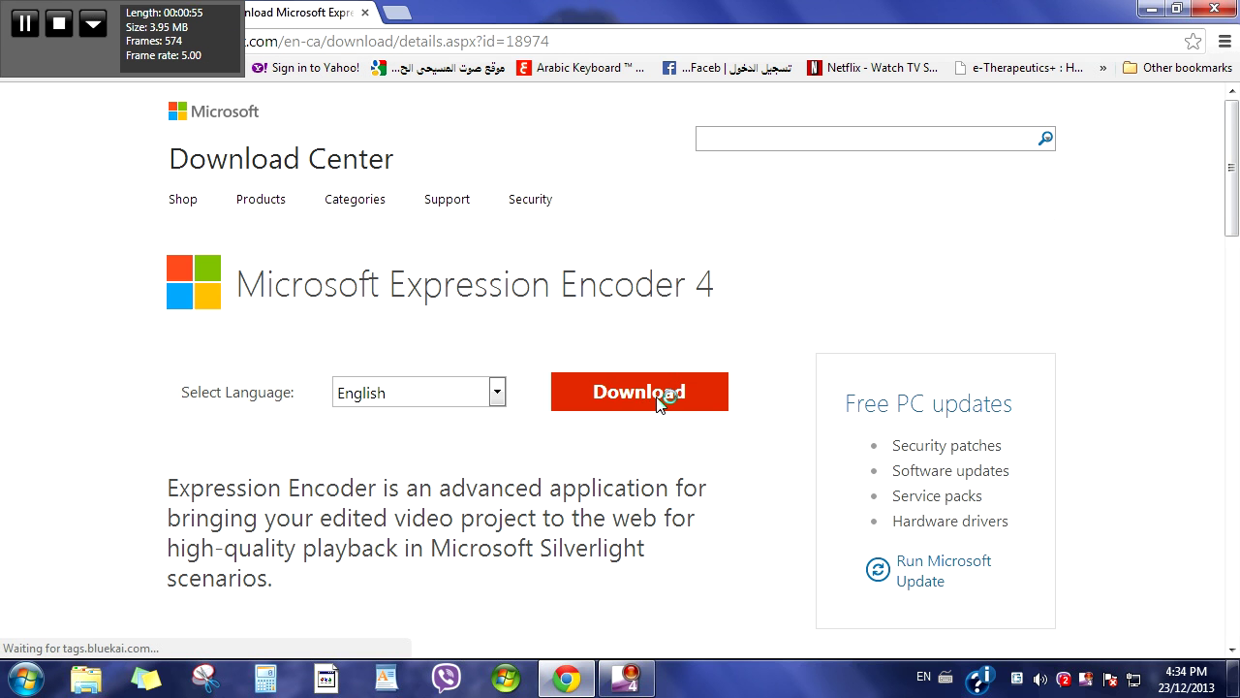
Step: Start the Expression Encoder 4 download, then cancel the Save As dialog
left_click(706, 394)
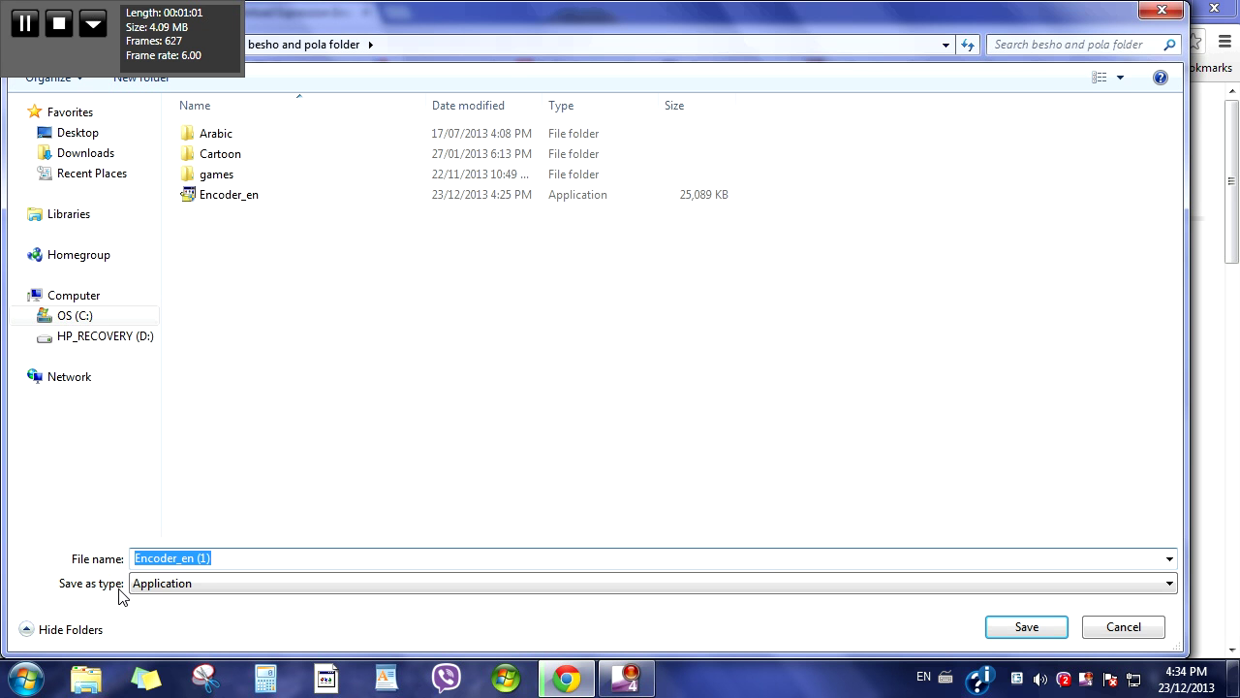
left_click(1104, 631)
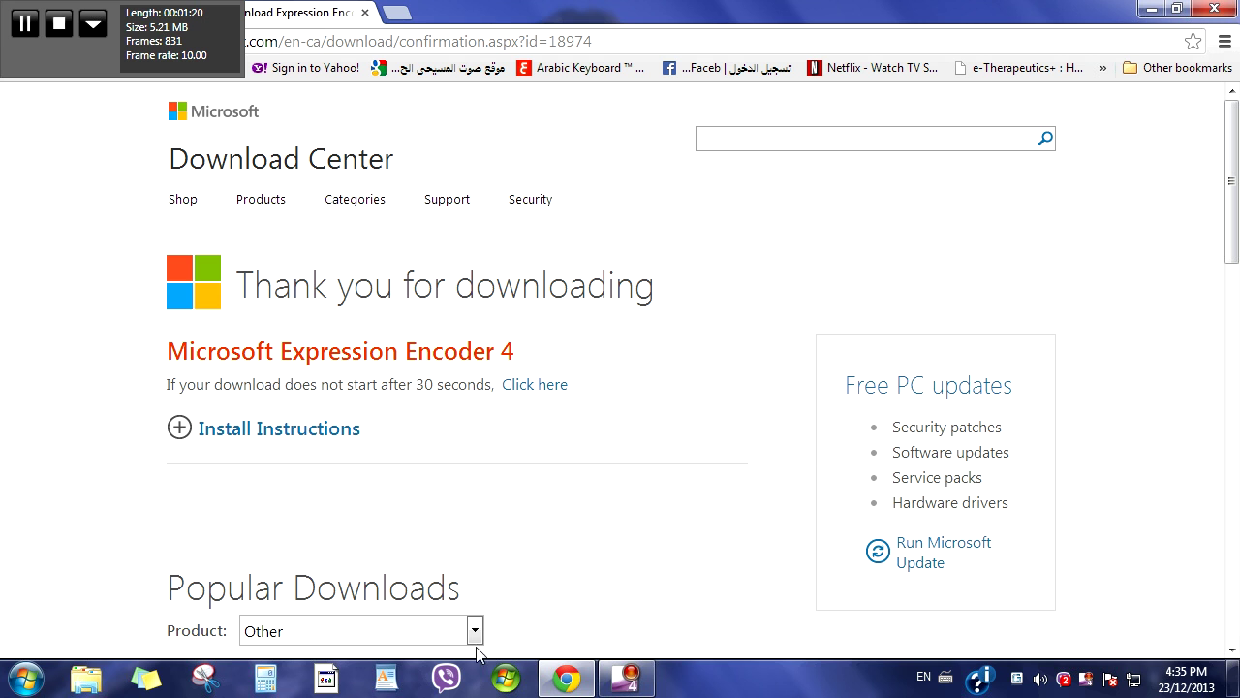
Step: Scroll the thank-you page, then go back to the Encoder 4 details page
scroll(465, 507, "down", 2)
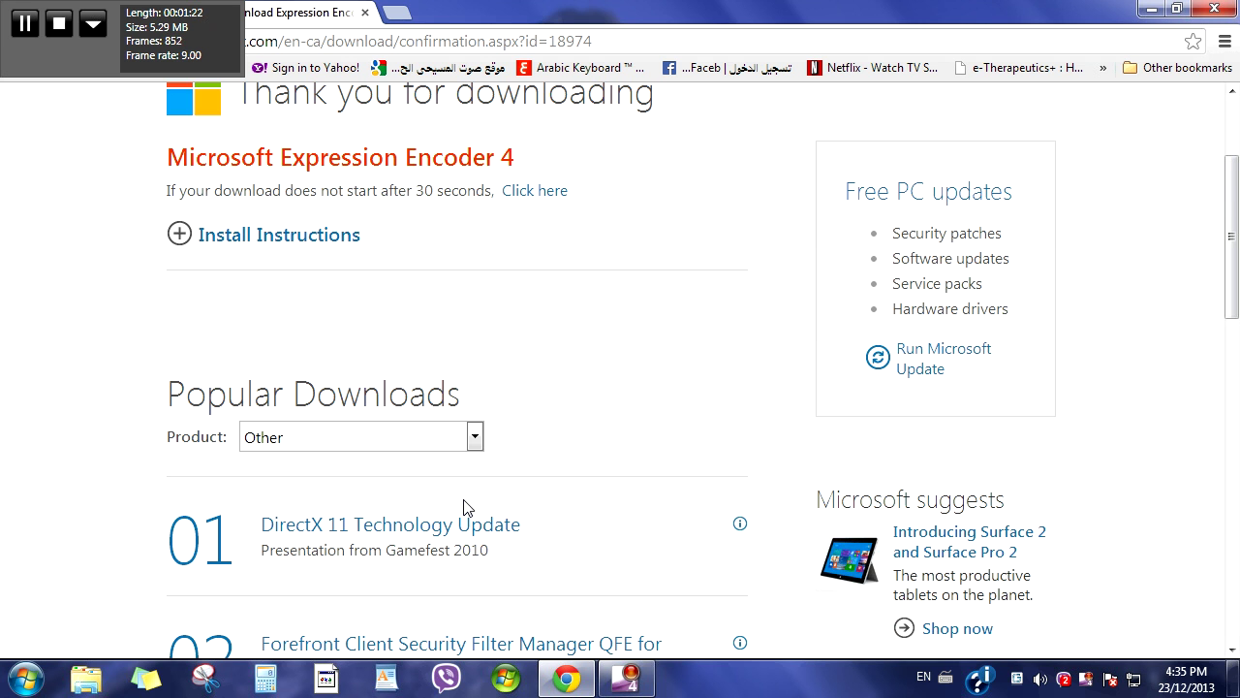
scroll(469, 508, "up", 2)
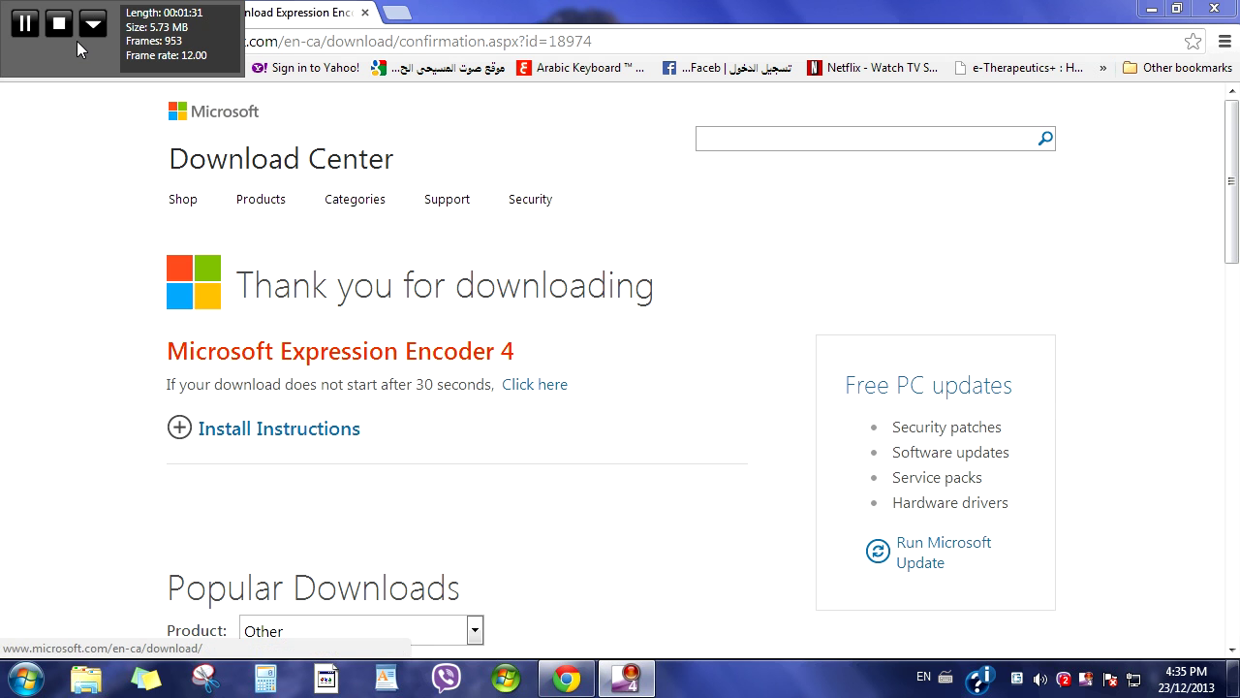
left_click(27, 32)
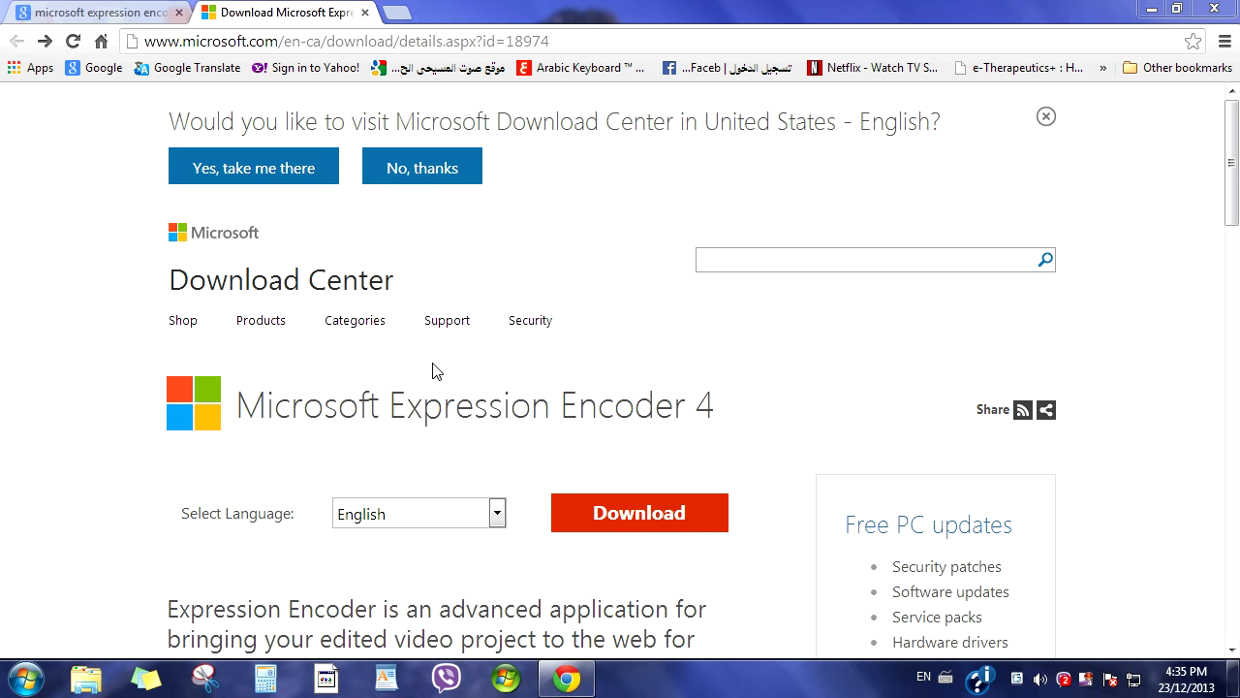
Step: Download the Expression Encoder 4 installer again and save Encoder_en (1).exe
left_click(687, 512)
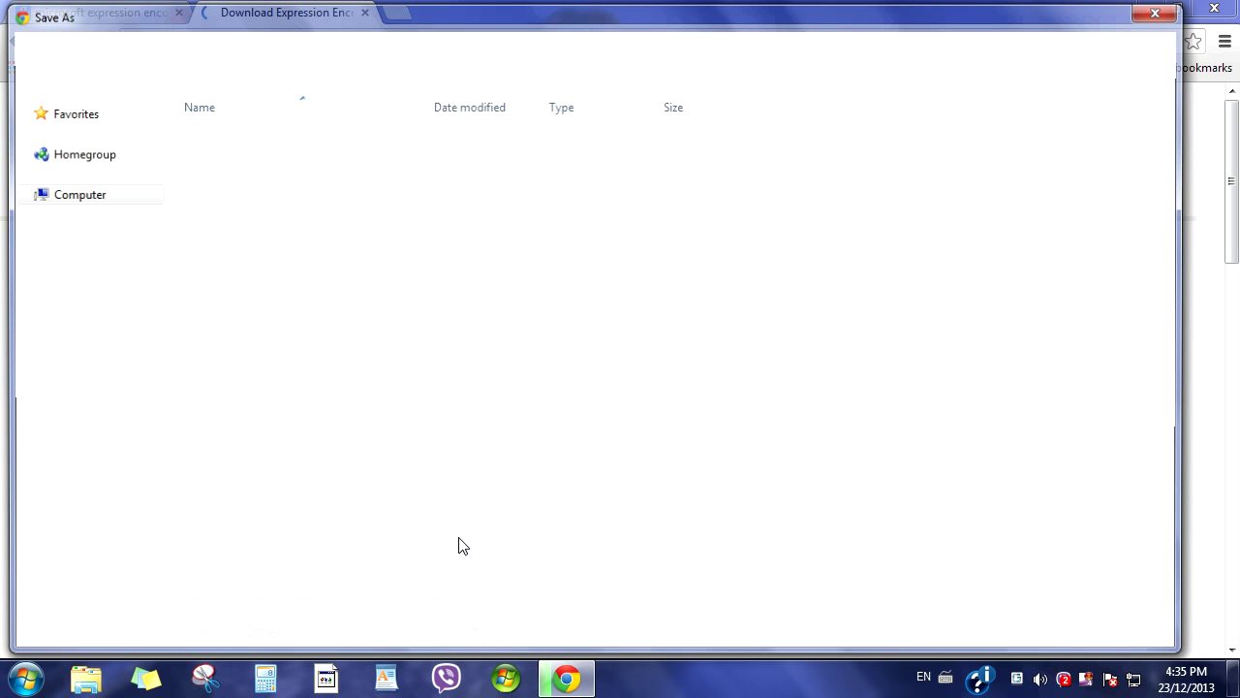
left_click(1039, 632)
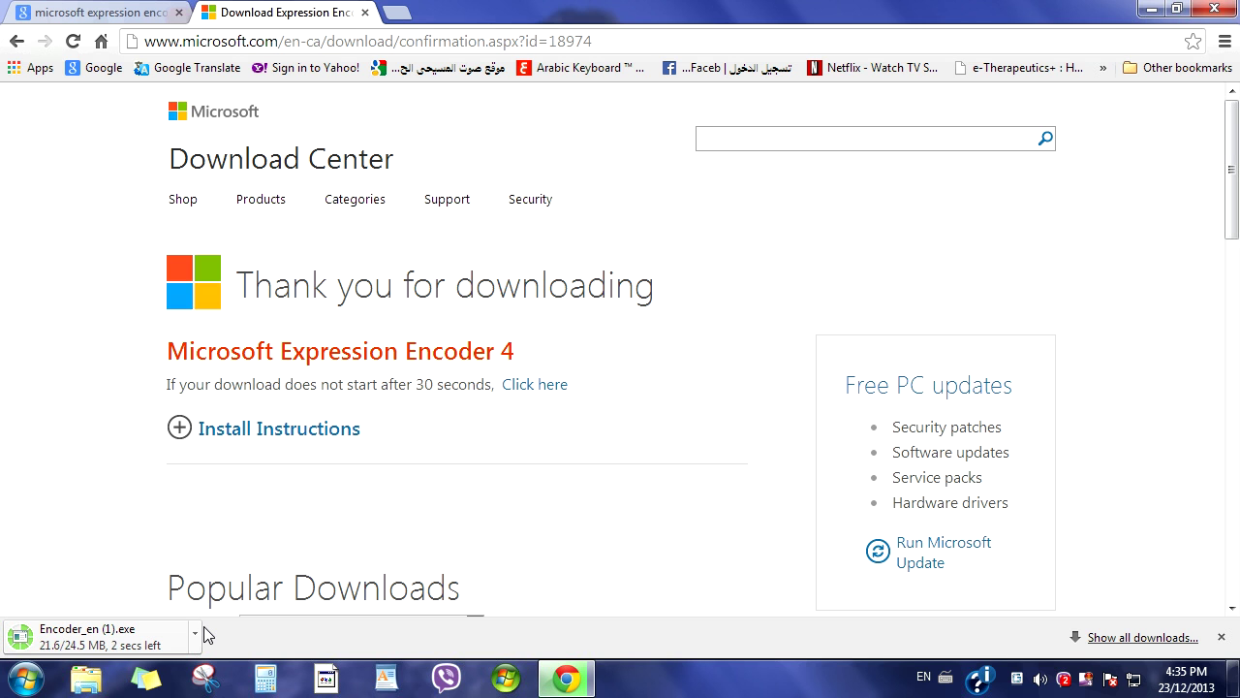
Step: Run Encoder_en (1).exe from Chrome's download bar
left_click(134, 647)
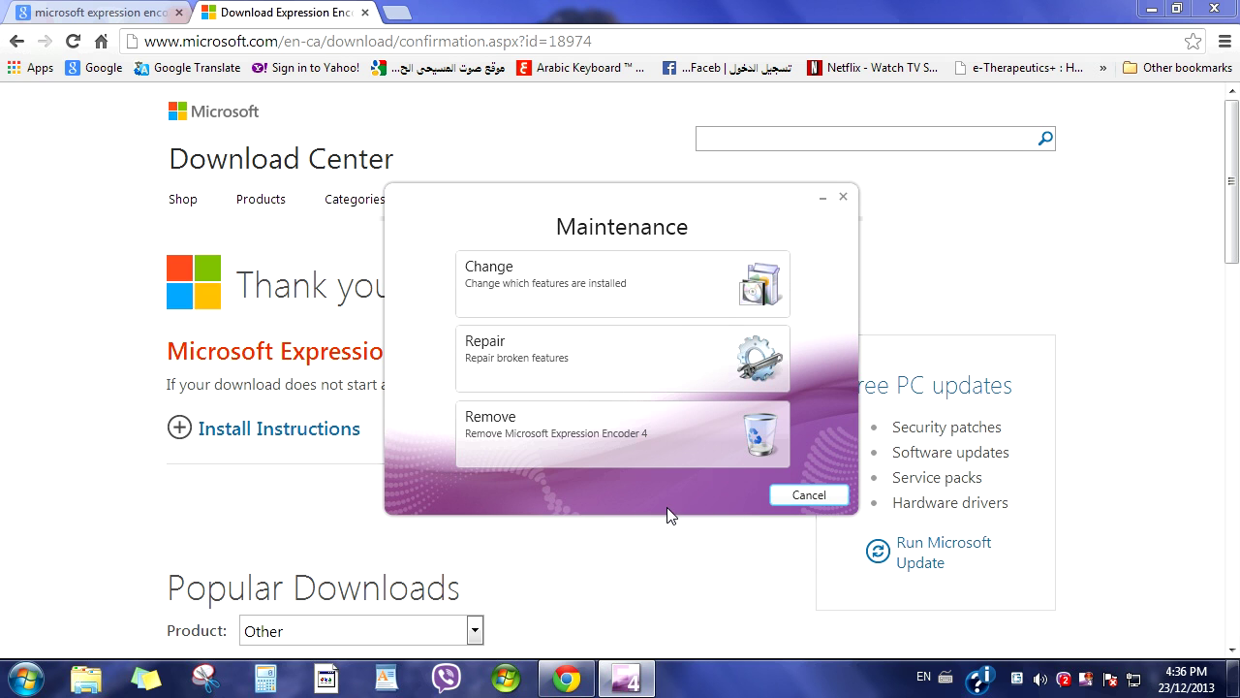
Step: Cancel the Maintenance setup, confirm Yes, and finish the canceled setup
left_click(811, 495)
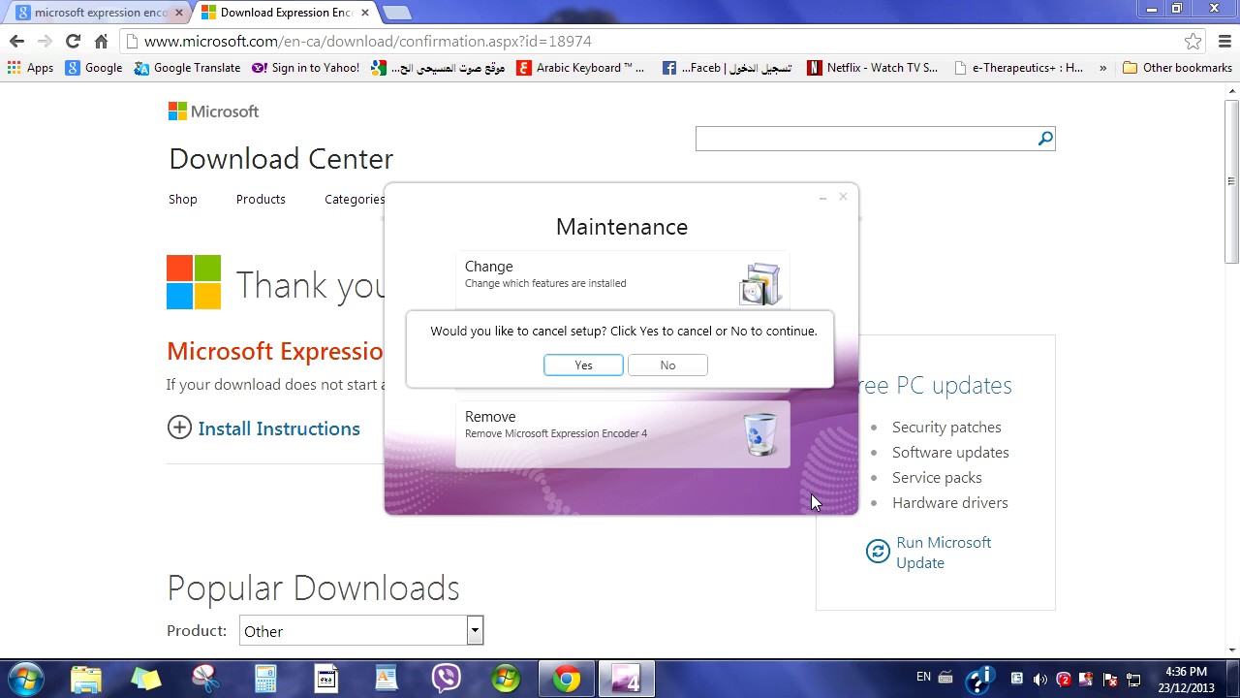
left_click(586, 372)
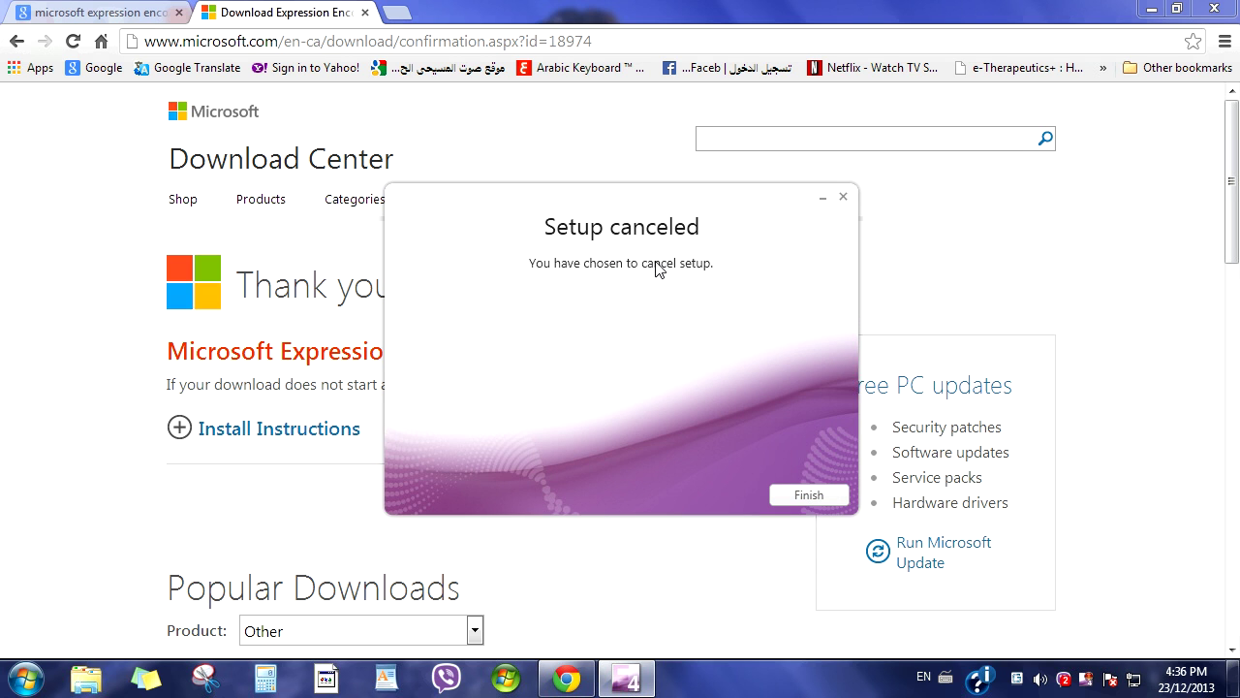
left_click(809, 495)
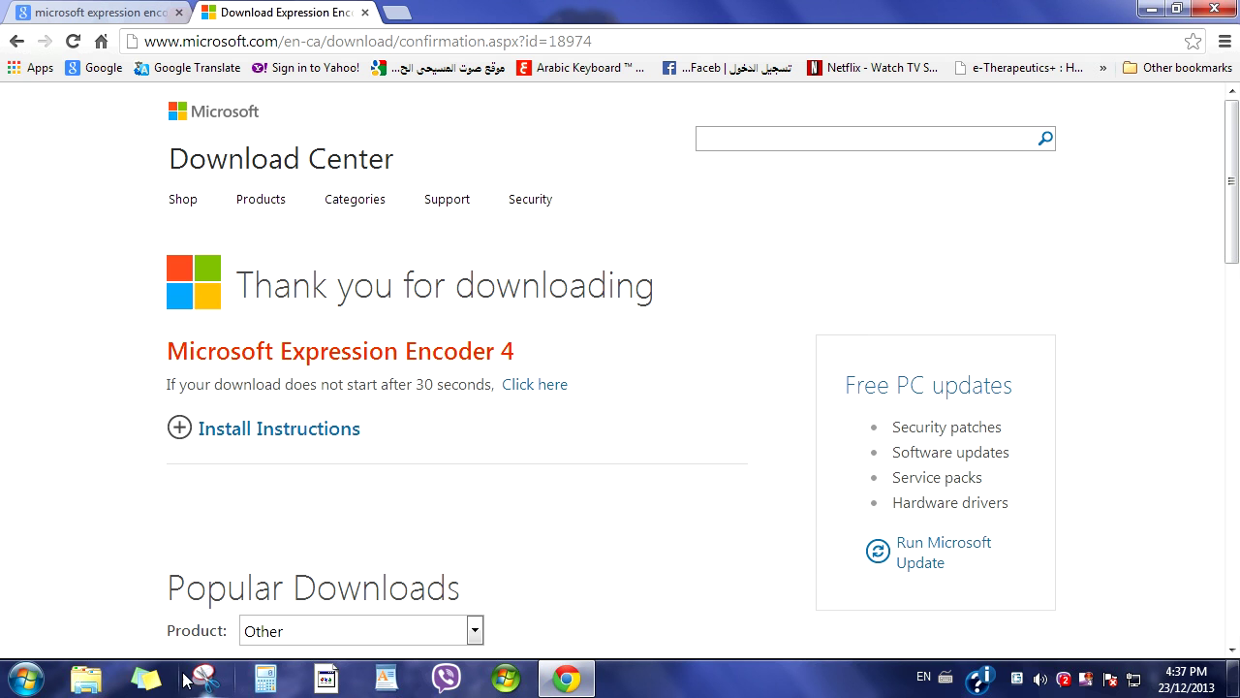
Step: Launch Microsoft Expression Encoder 4 Screen Capture from the Start menu, twice
left_click(26, 678)
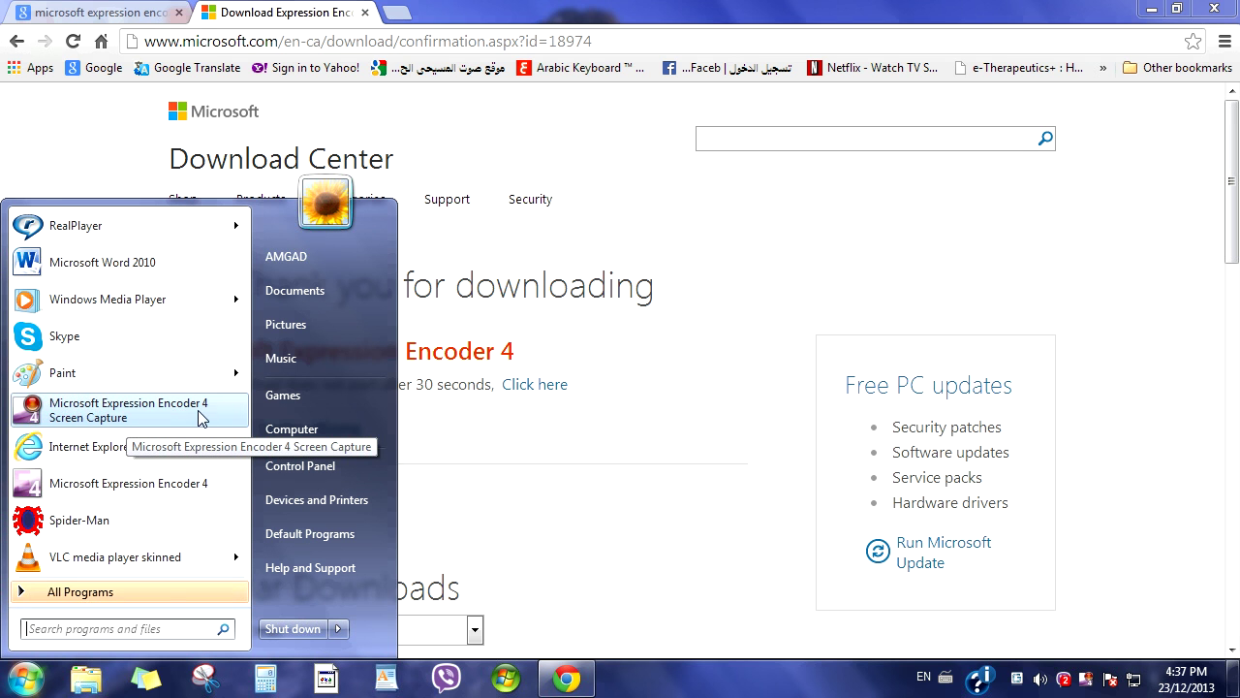
left_click(205, 416)
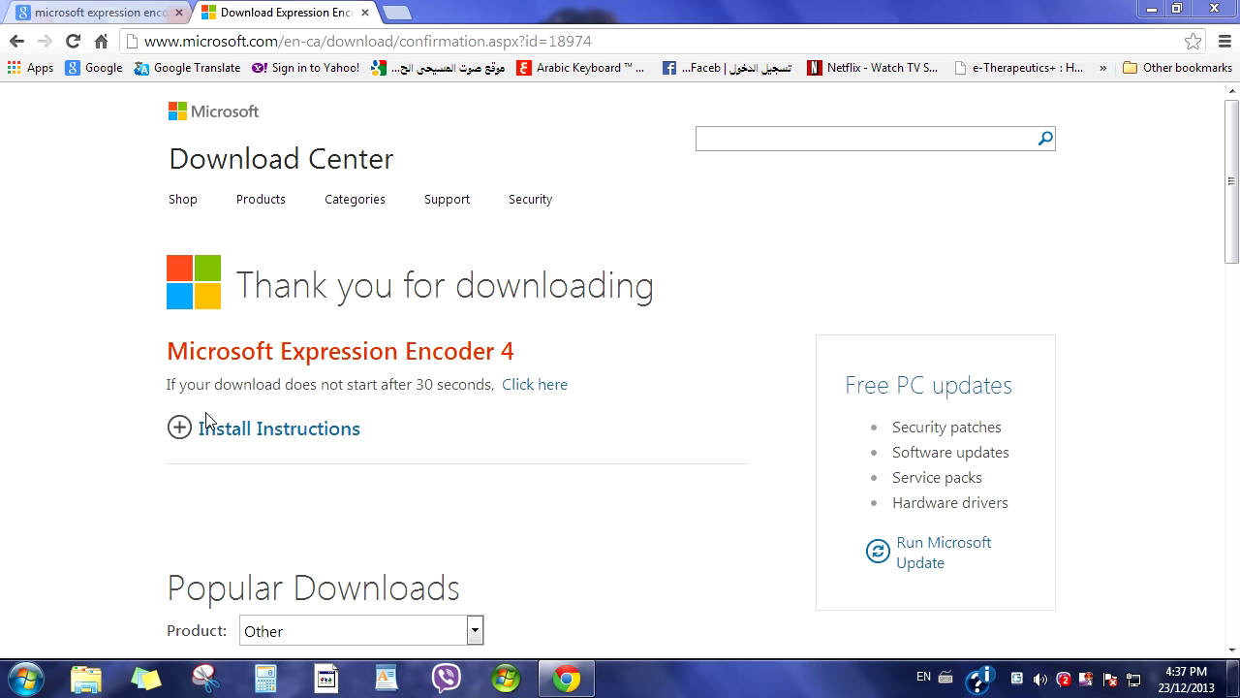
left_click(24, 678)
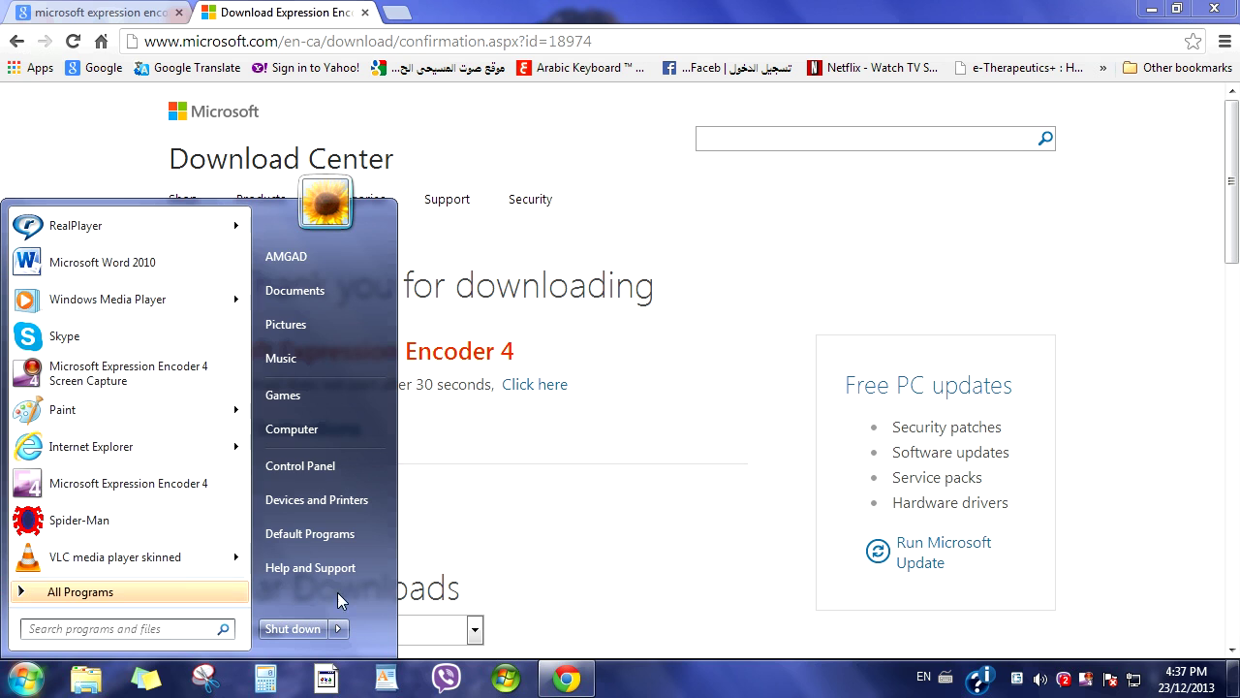
left_click(136, 373)
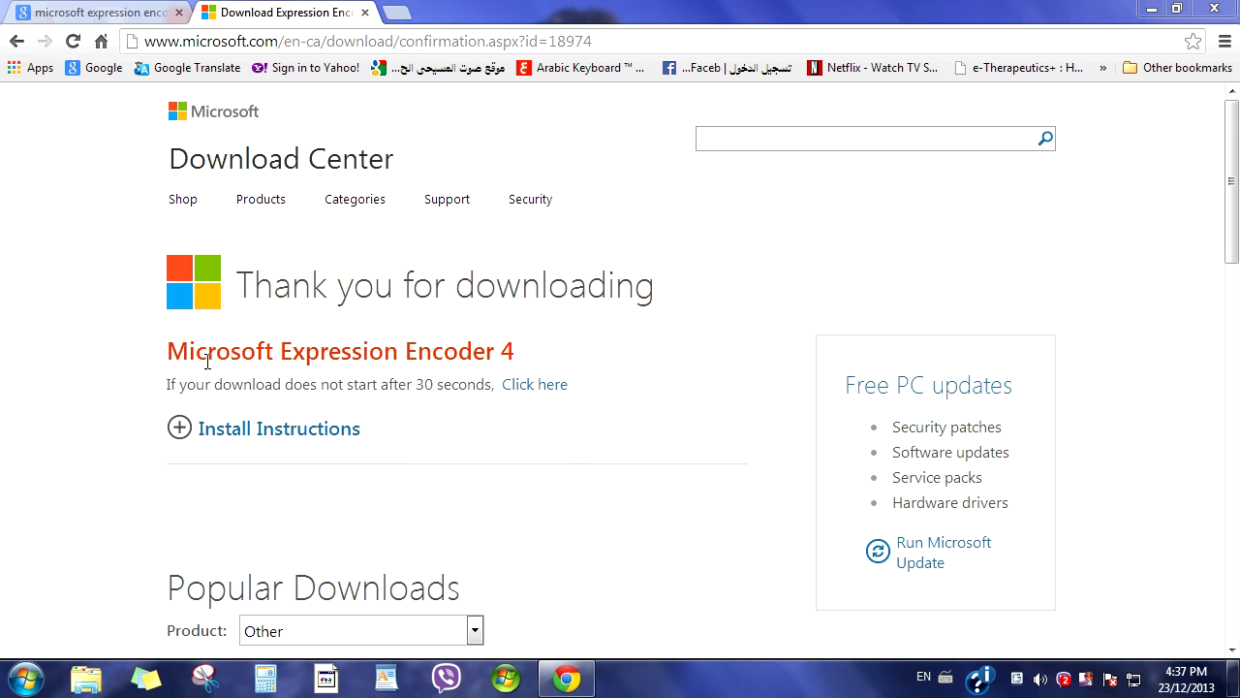
Step: Show the Screen Capture recording toolbar from the tray icon menu and pause the capture
right_click(1091, 674)
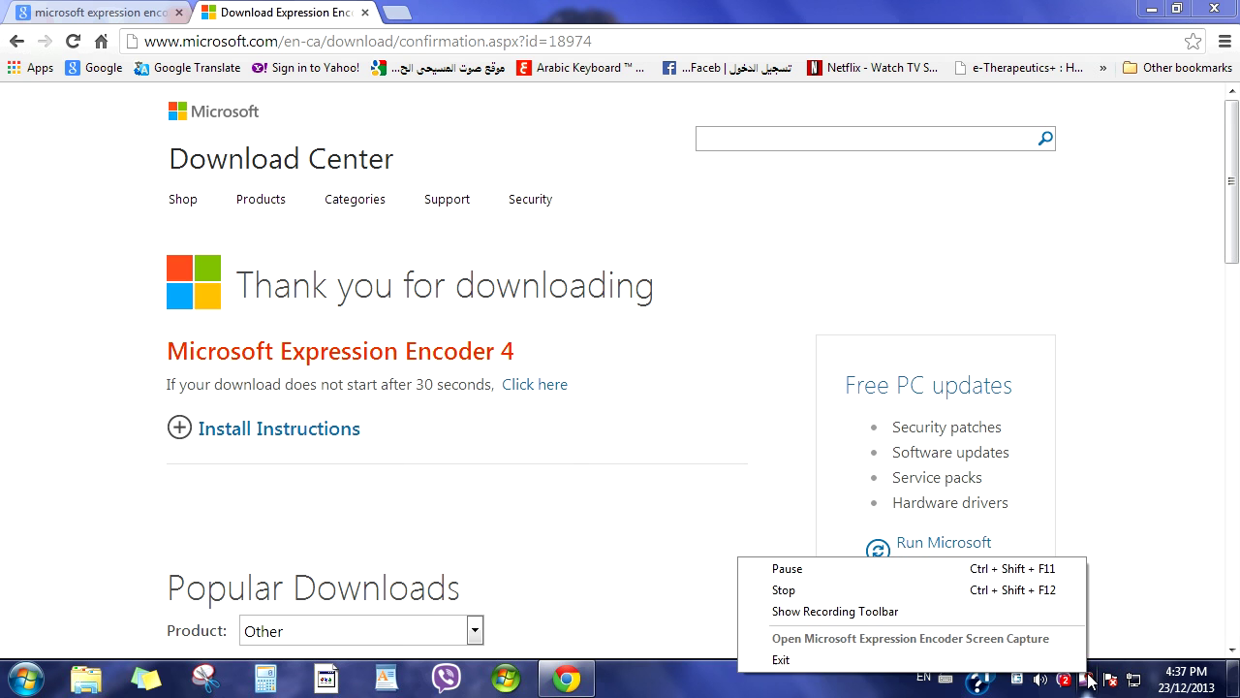
left_click(894, 612)
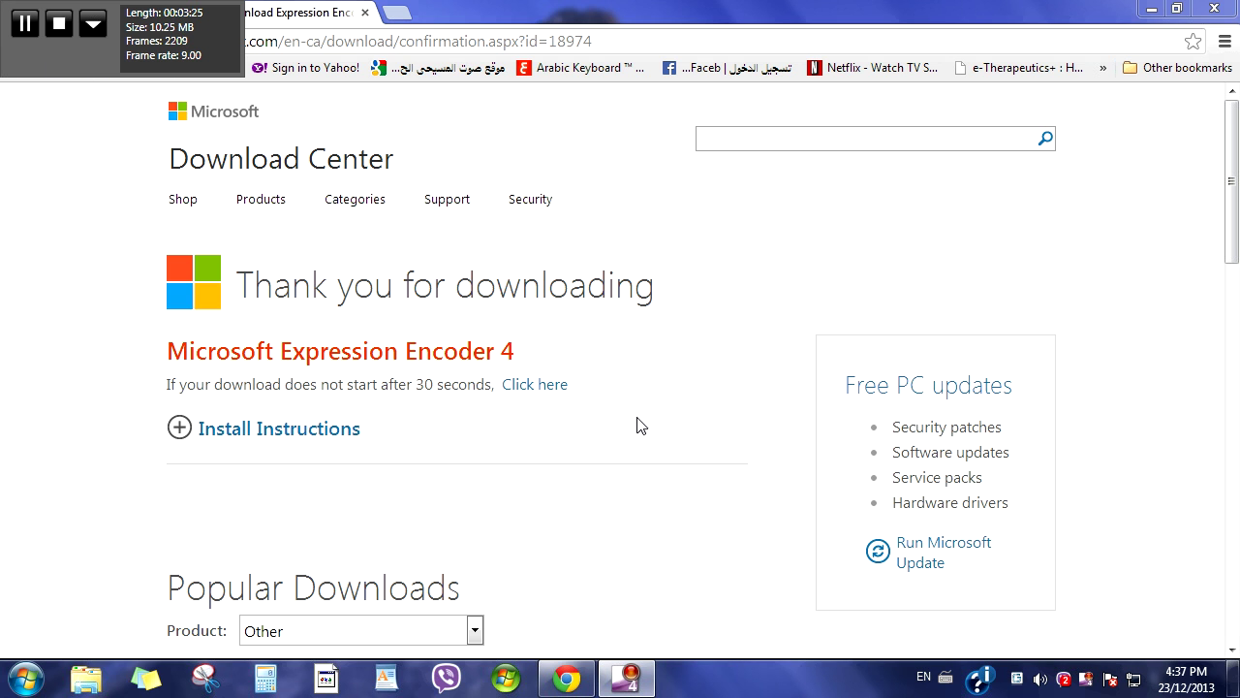
right_click(1084, 686)
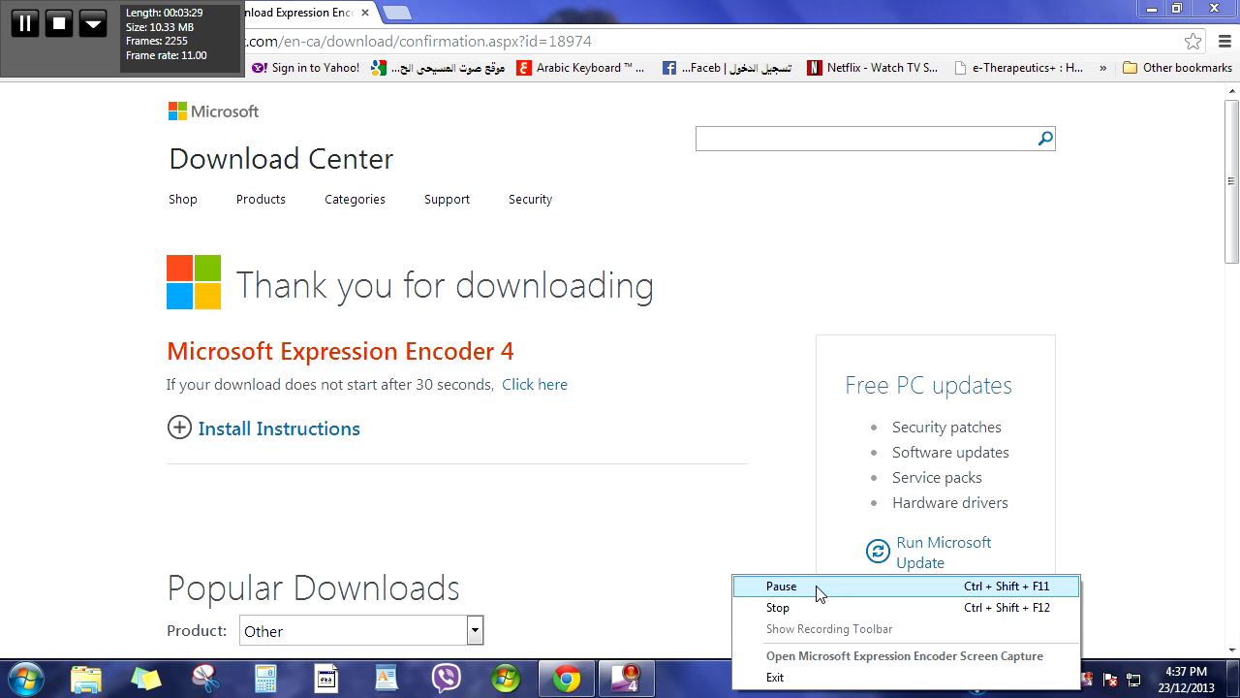
left_click(621, 521)
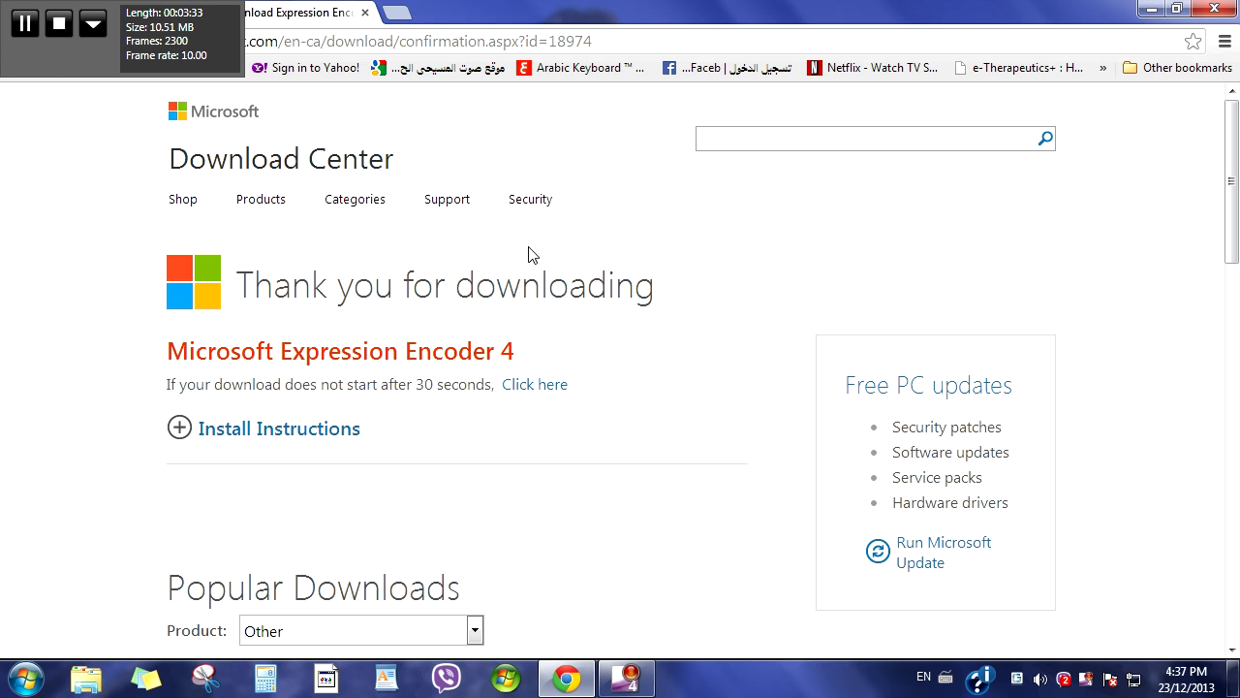
left_click(23, 27)
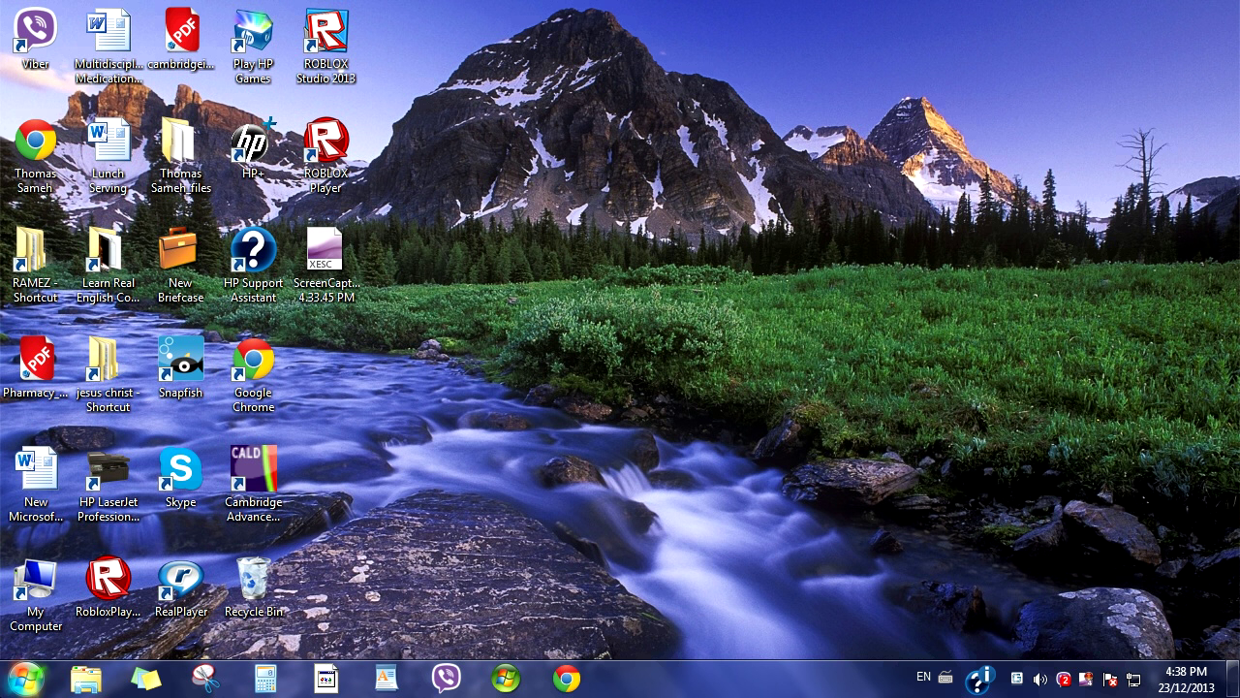
Step: Start Microsoft Expression Encoder 4 Screen Capture from the Start menu opened with the Windows key
key("super")
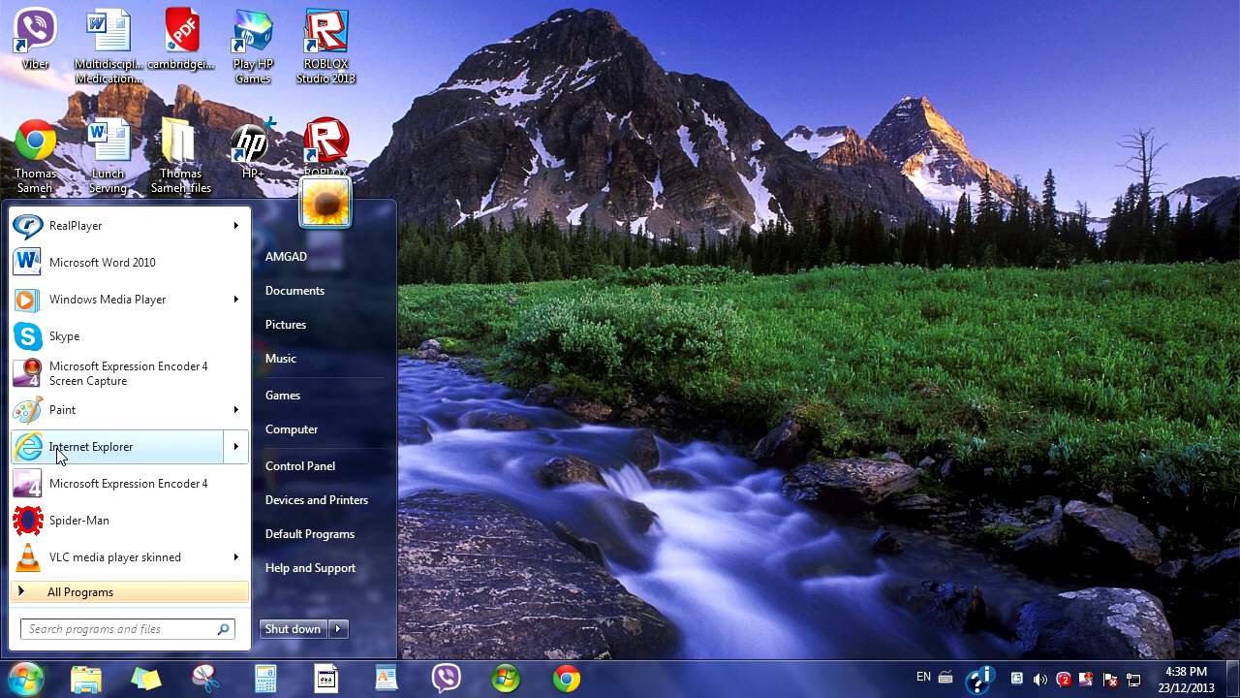
left_click(158, 376)
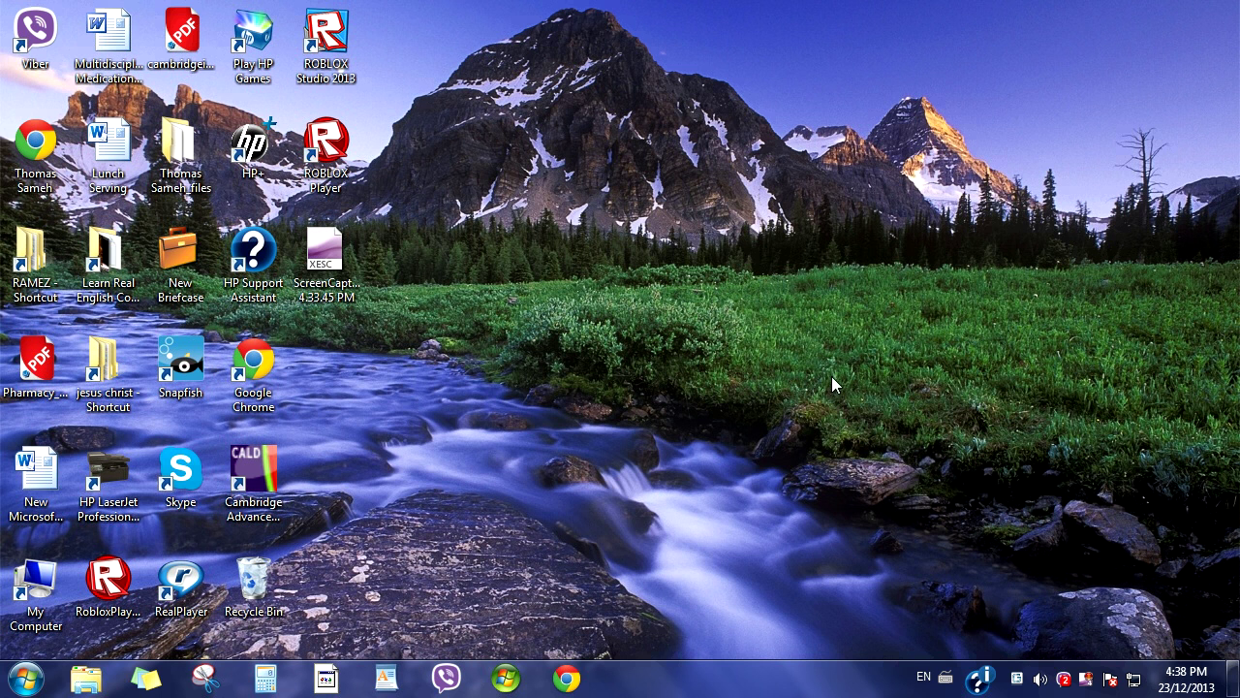
right_click(1087, 681)
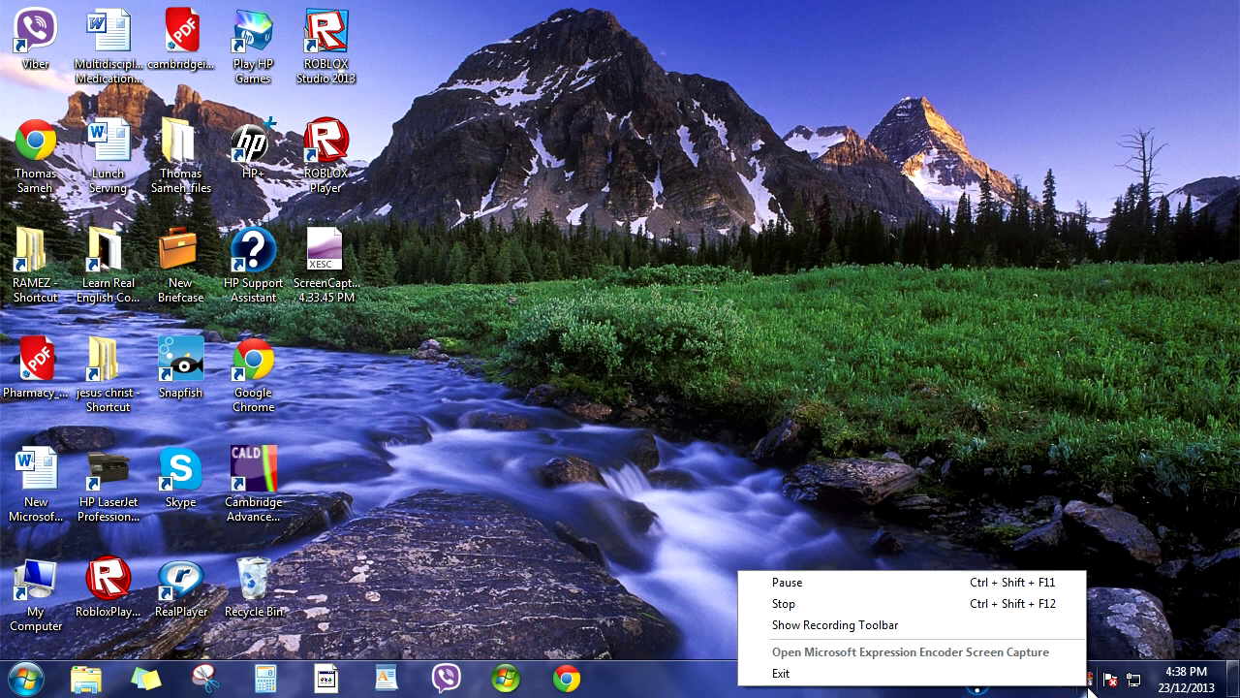
left_click(1195, 534)
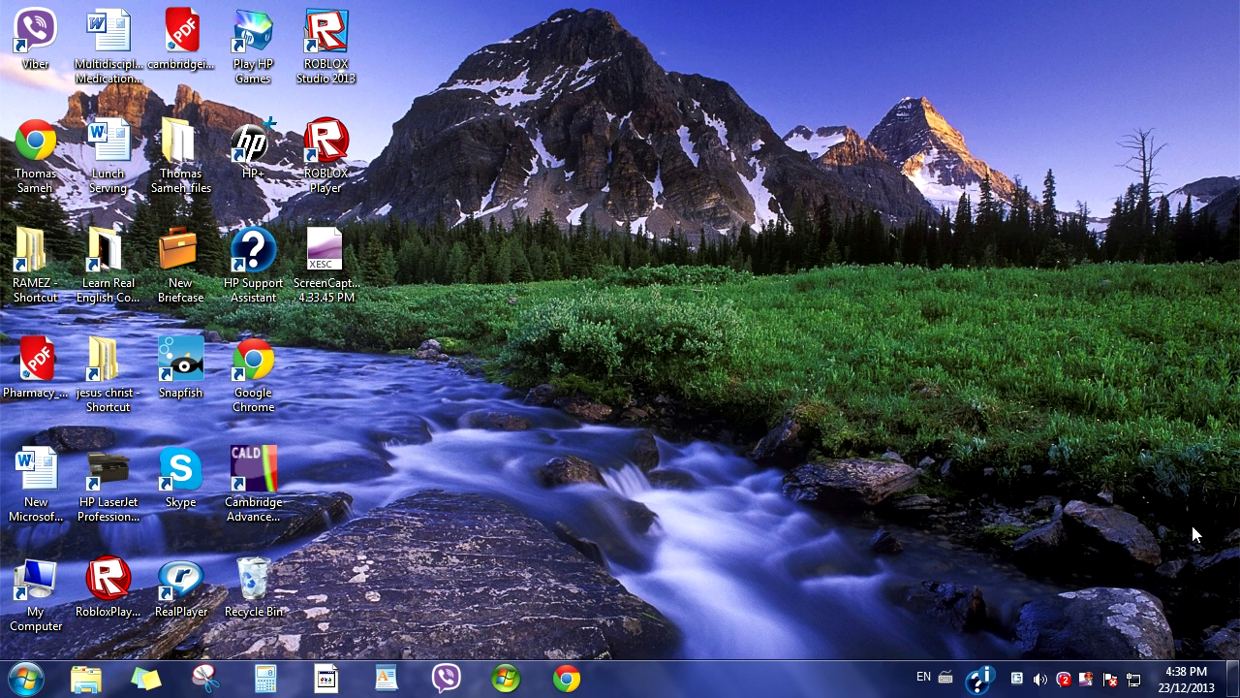